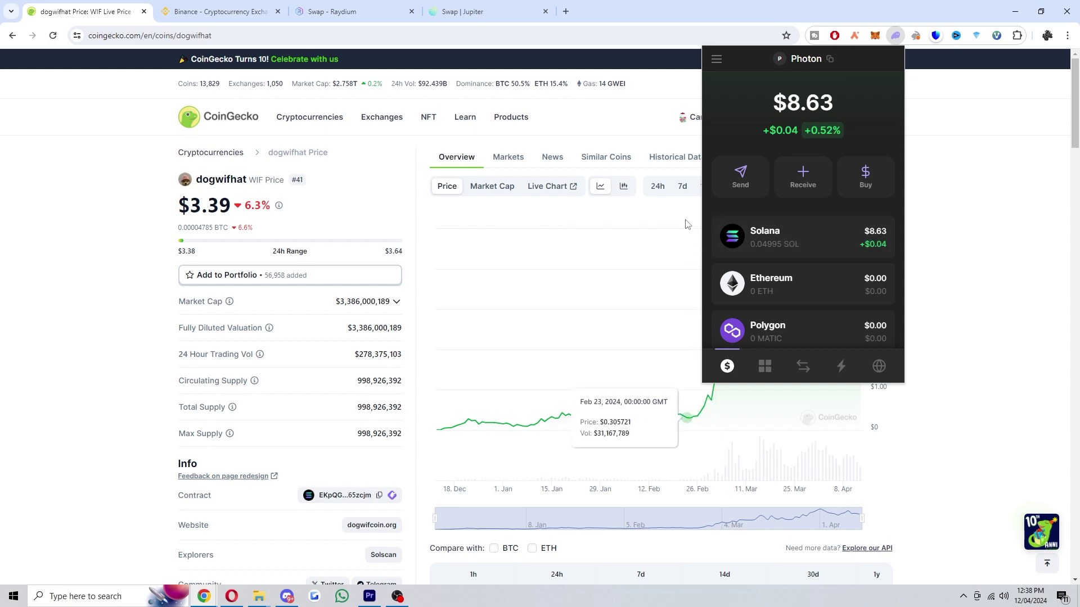
- Switch to the Binance spot balances showing 0.16198768 SOL available
{"action": "left_click", "coordinate": [220, 12]}
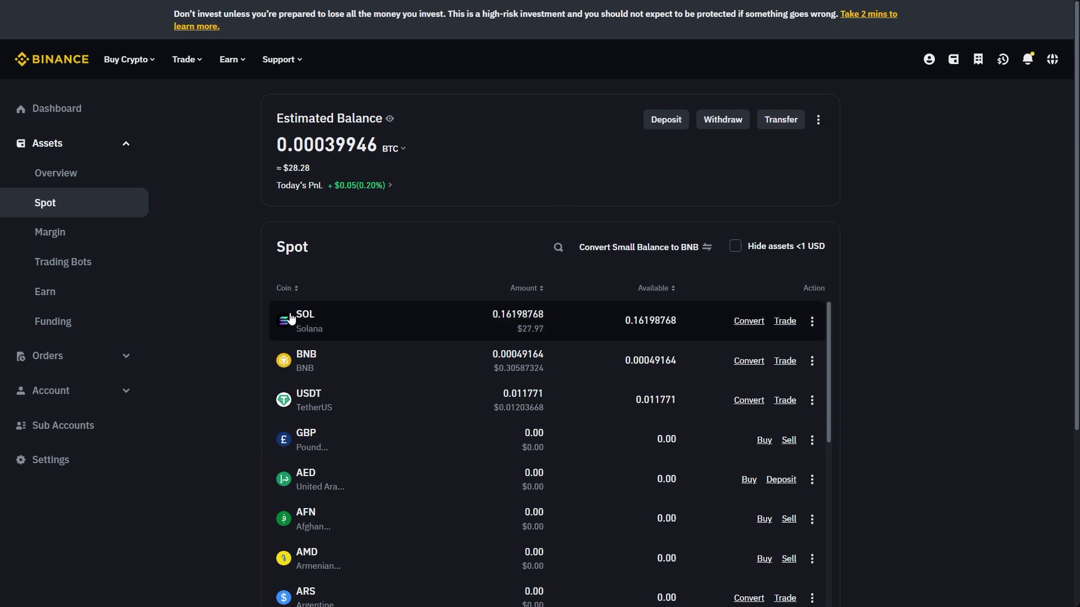
- Begin a Binance SOL withdrawal on the SOL Solana network, which has a 0.2 SOL minimum
{"action": "left_click", "coordinate": [733, 120]}
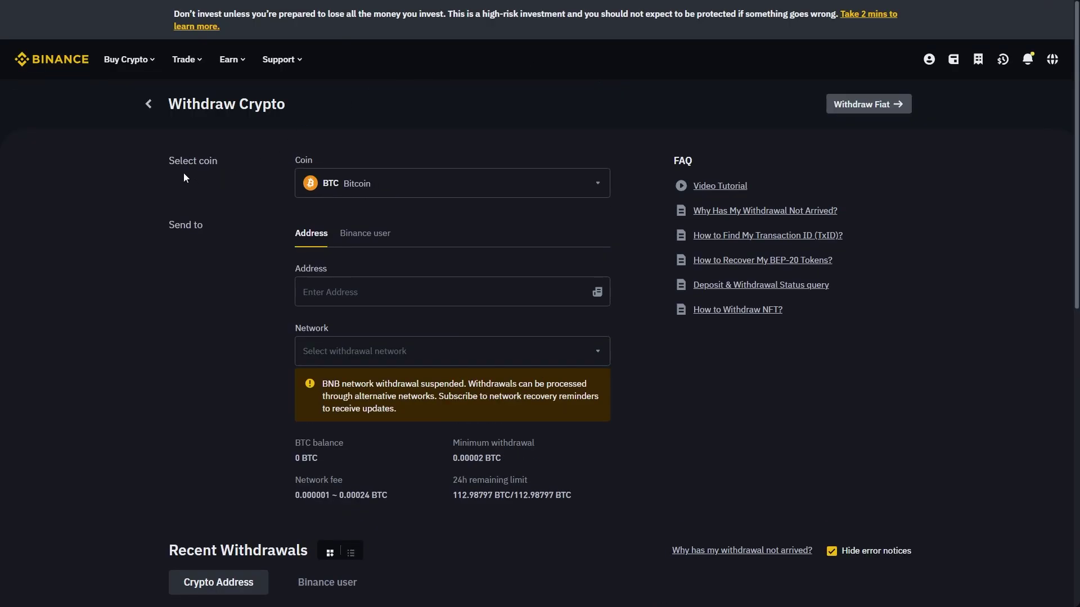
{"action": "left_click_drag", "start_coordinate": [181, 174], "coordinate": [248, 167]}
{"action": "left_click", "coordinate": [369, 186]}
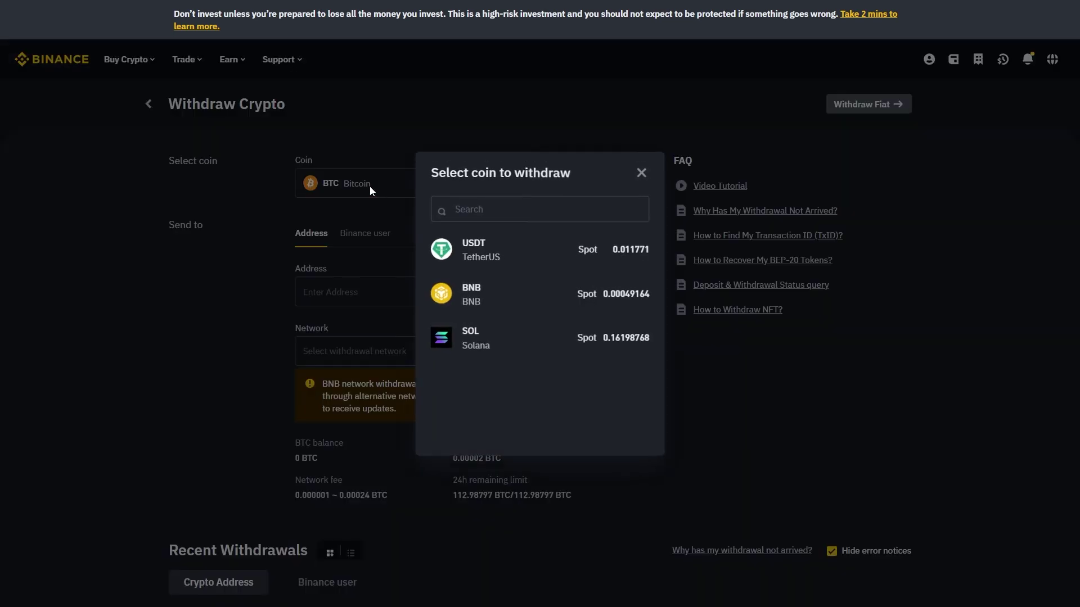
{"action": "left_click", "coordinate": [489, 346]}
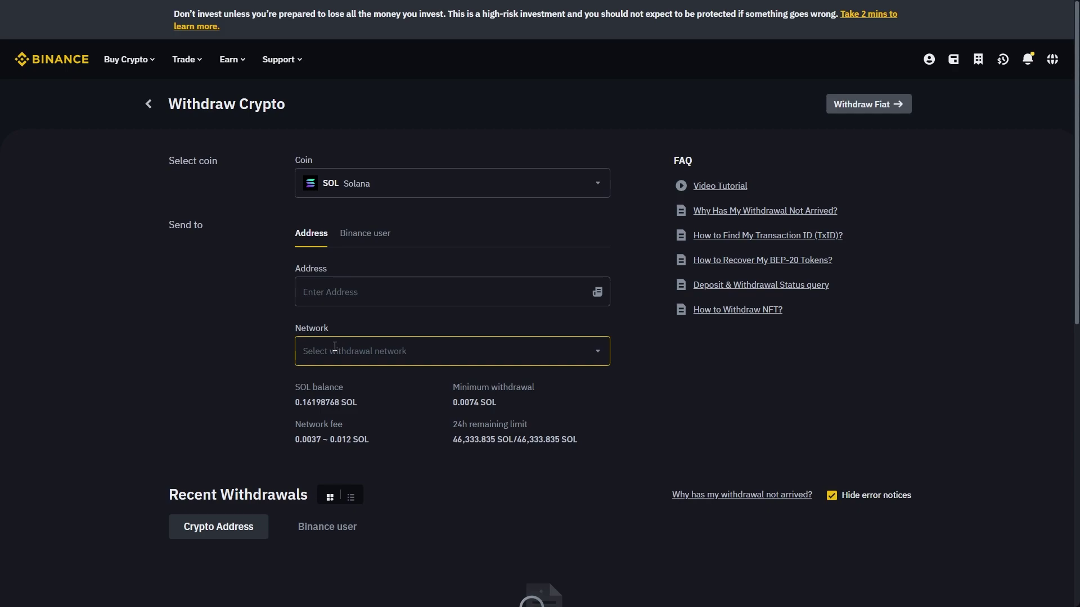
{"action": "left_click", "coordinate": [334, 348]}
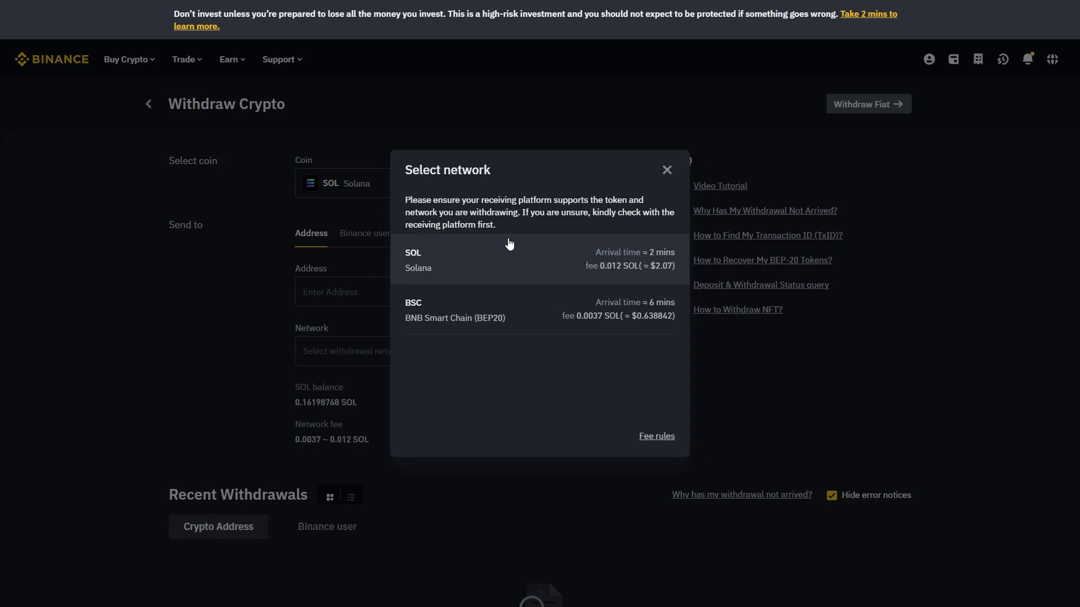
{"action": "left_click", "coordinate": [467, 256]}
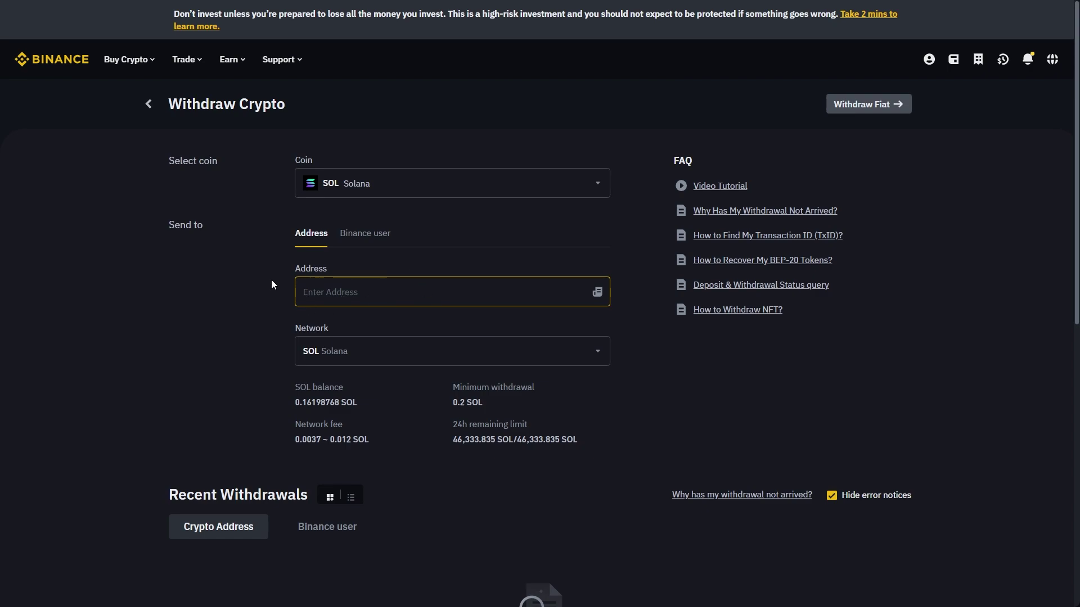
- Focus the withdrawal address field and dismiss the Phantom wallet popup
{"action": "left_click", "coordinate": [330, 297]}
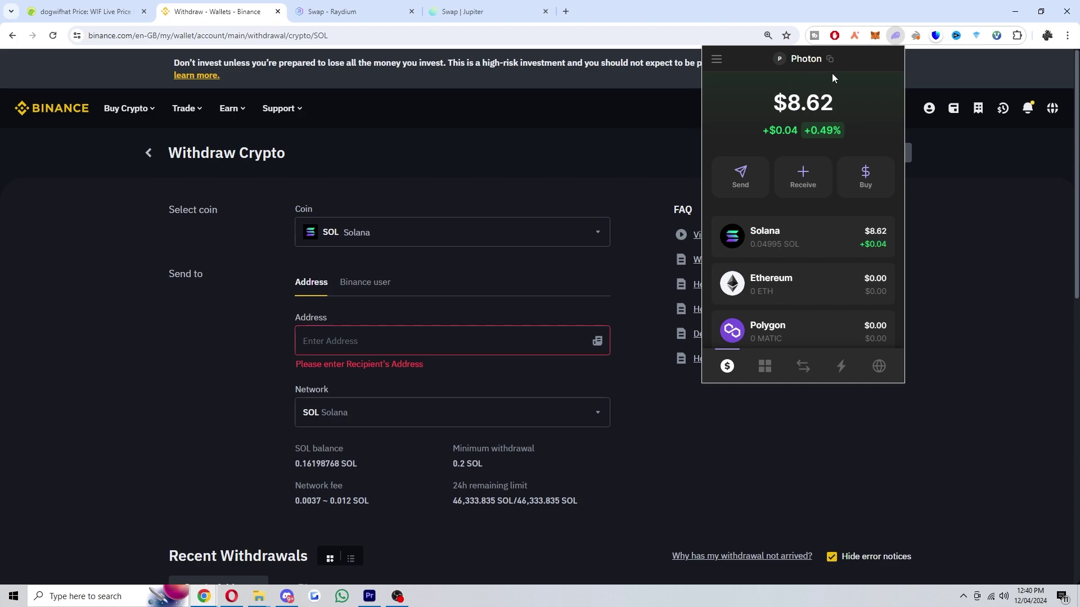
{"action": "left_click", "coordinate": [374, 340]}
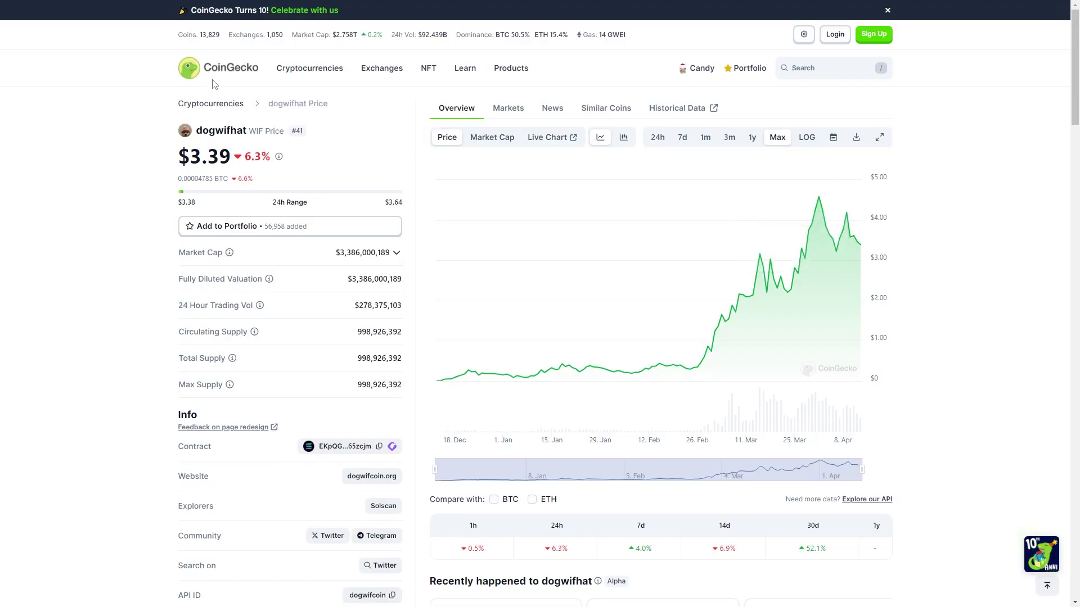
- Find dogwifhat by searching 'wif', show its 3-month chart, and copy its contract address
{"action": "left_click", "coordinate": [806, 65]}
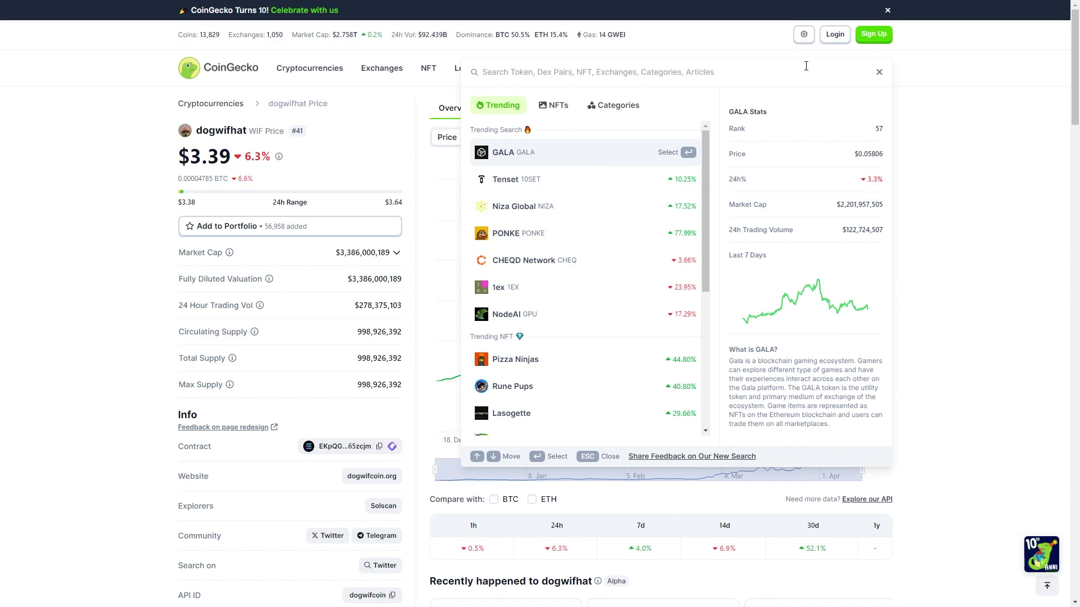
{"action": "type", "text": "wif"}
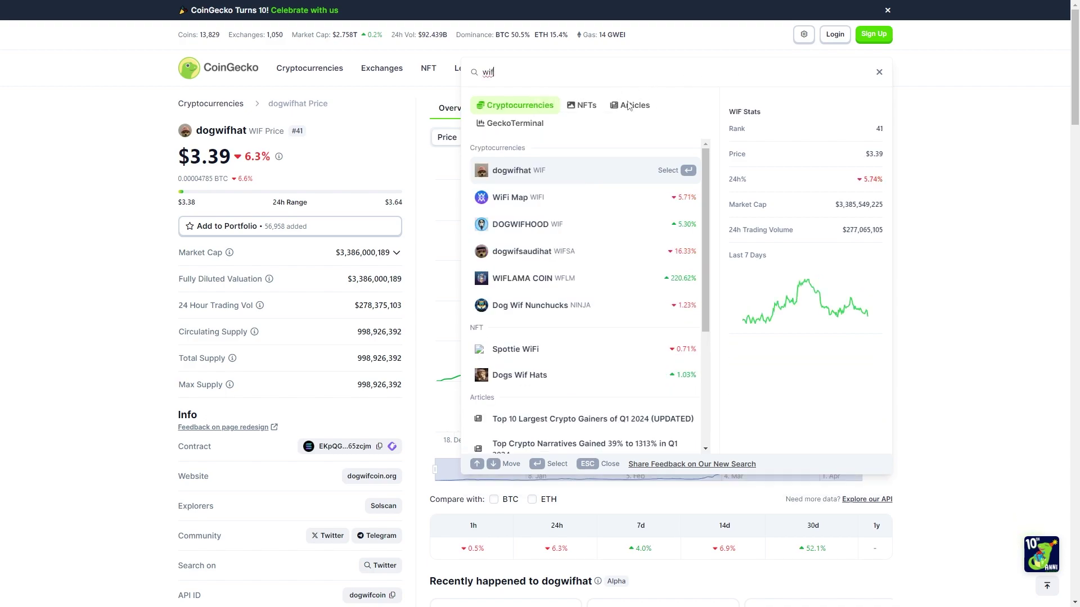
{"action": "left_click", "coordinate": [563, 175]}
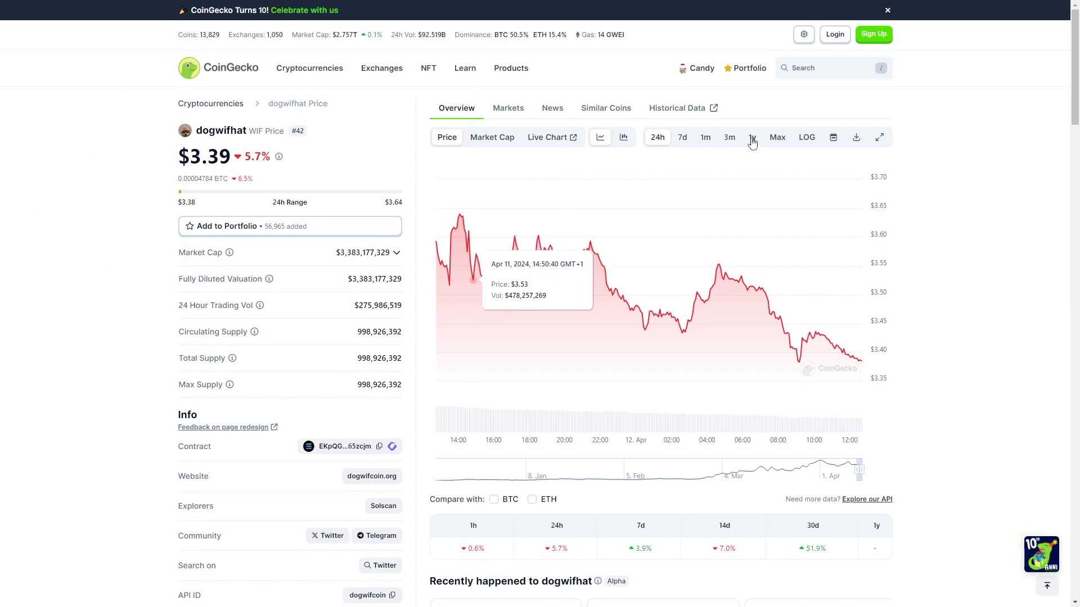
{"action": "left_click", "coordinate": [729, 138]}
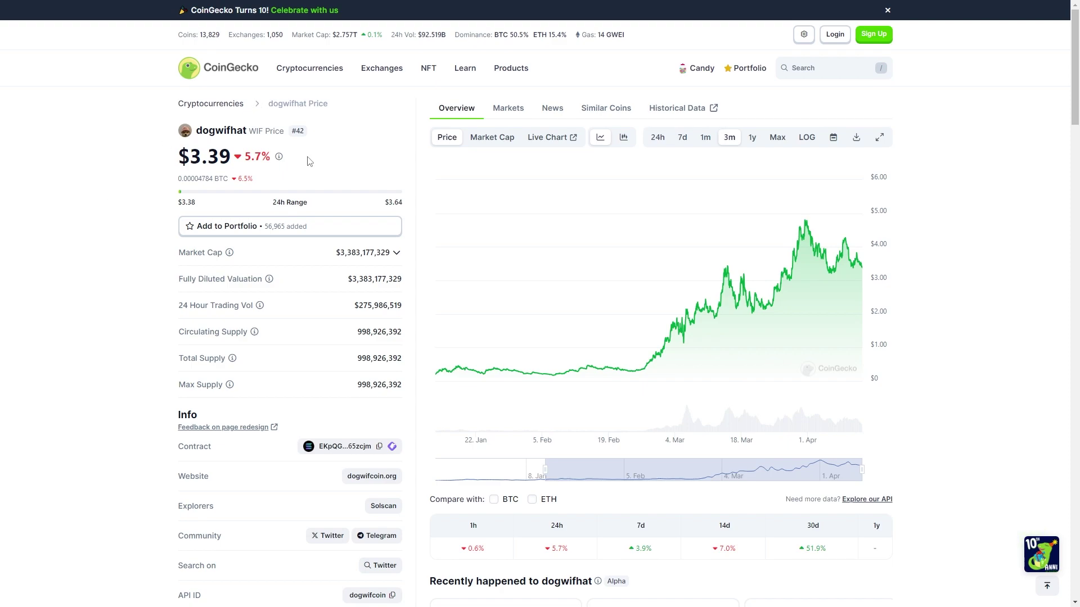
{"action": "left_click_drag", "start_coordinate": [164, 457], "coordinate": [221, 453]}
{"action": "left_click", "coordinate": [380, 448]}
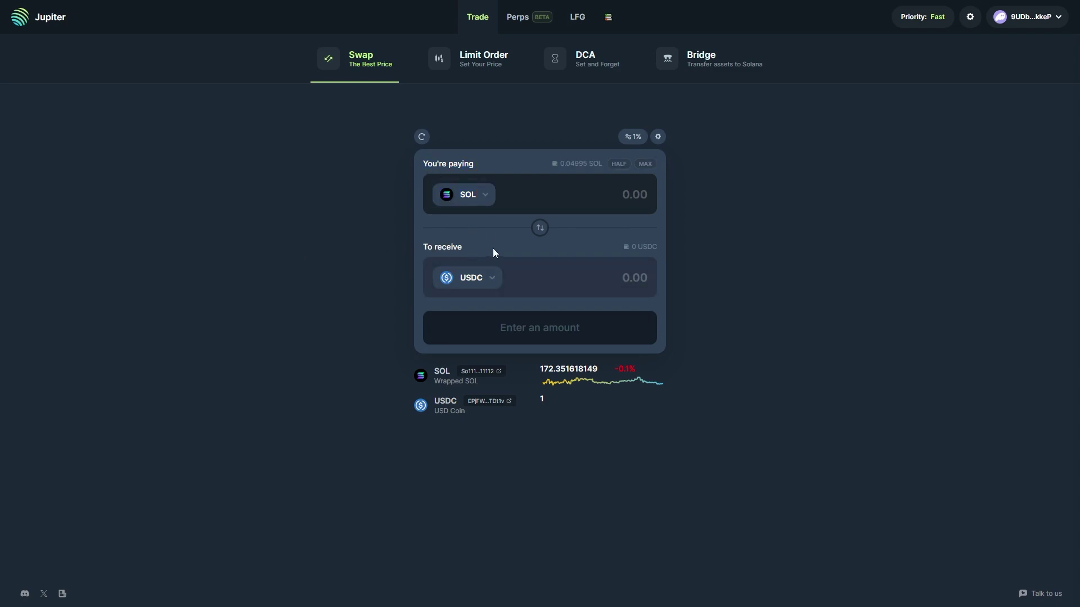
- Replace USDC with $WIF as the receive token using the pasted dogwifhat contract address
{"action": "left_click", "coordinate": [489, 281]}
{"action": "key", "text": "ctrl+v"}
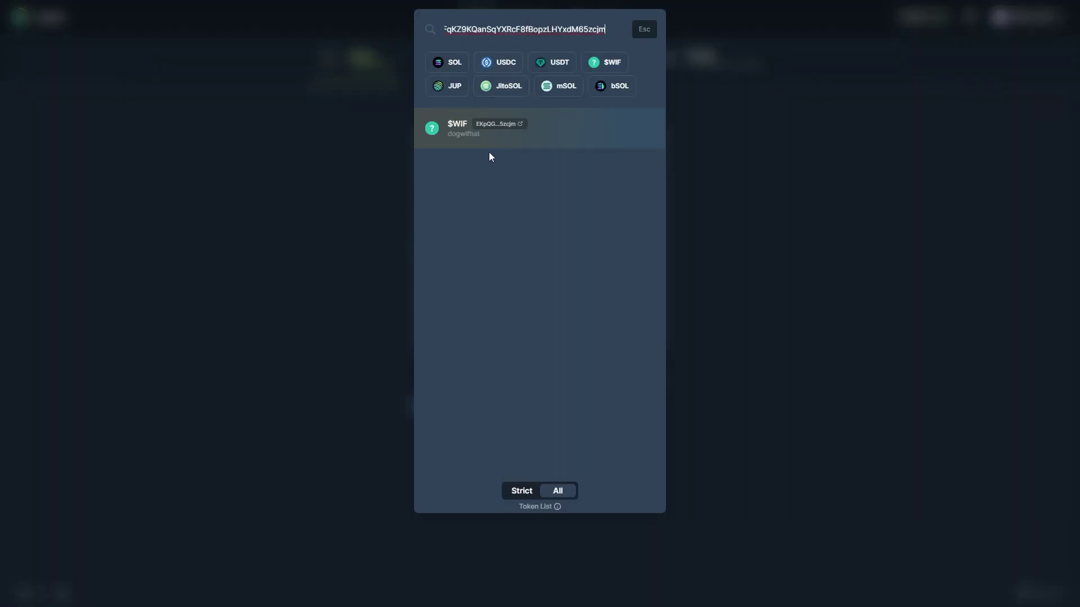
{"action": "left_click", "coordinate": [552, 134]}
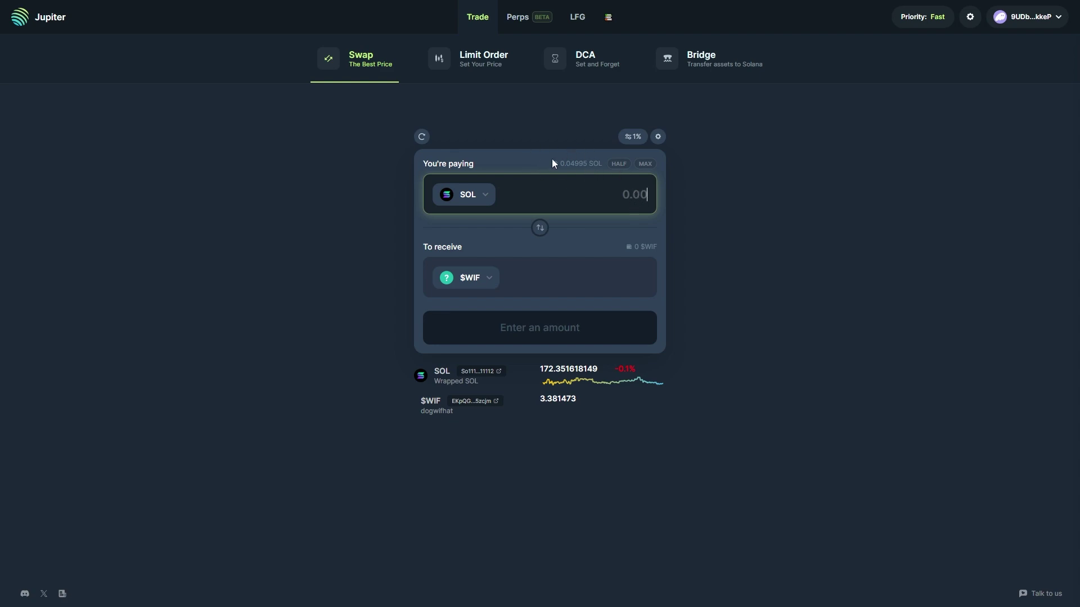
- Pay half the SOL balance, 0.024975 SOL, quoted at about 1.284482 $WIF
{"action": "left_click", "coordinate": [619, 164]}
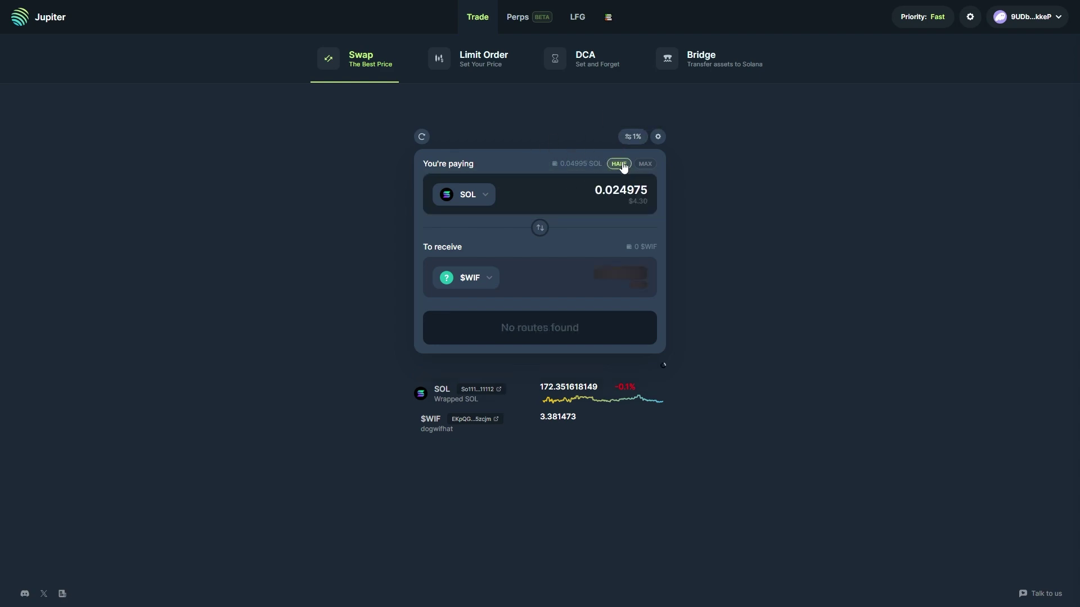
{"action": "left_click_drag", "start_coordinate": [595, 190], "coordinate": [662, 196]}
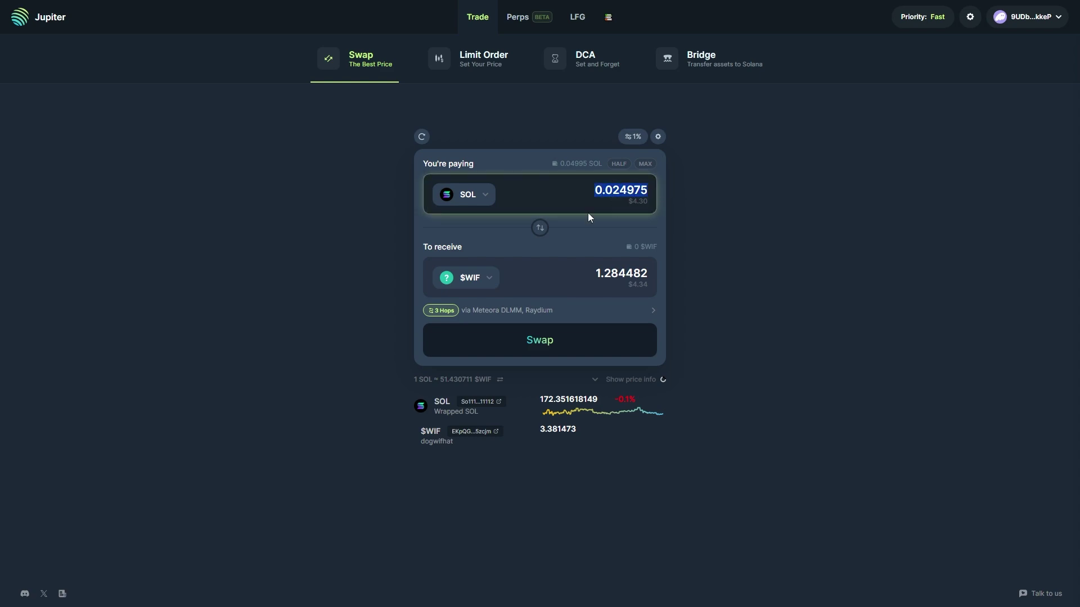
{"action": "left_click", "coordinate": [638, 274]}
{"action": "double_click", "coordinate": [626, 275]}
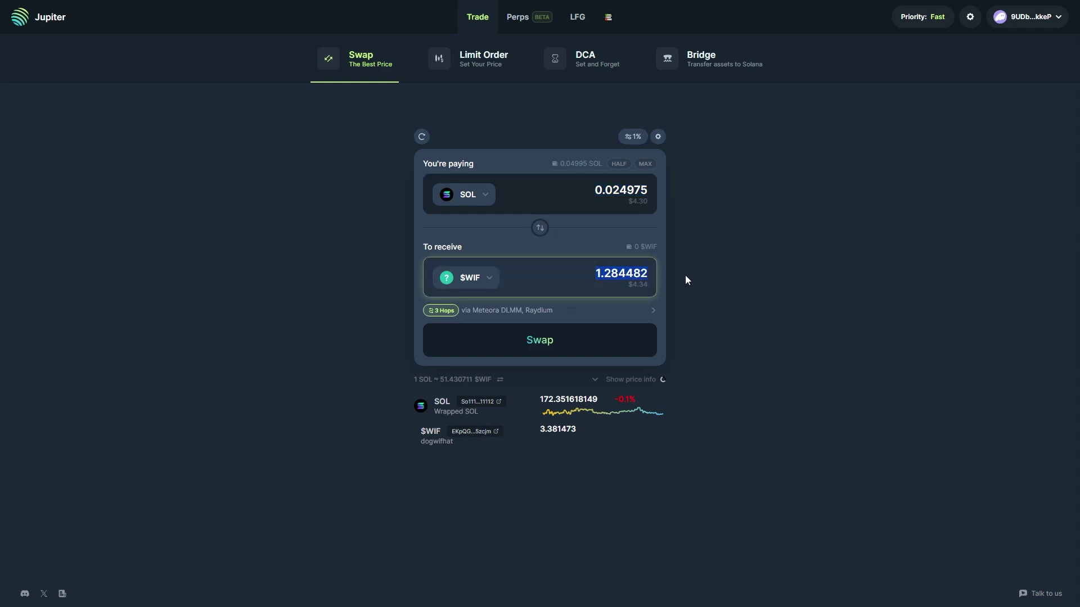
{"action": "left_click", "coordinate": [710, 278]}
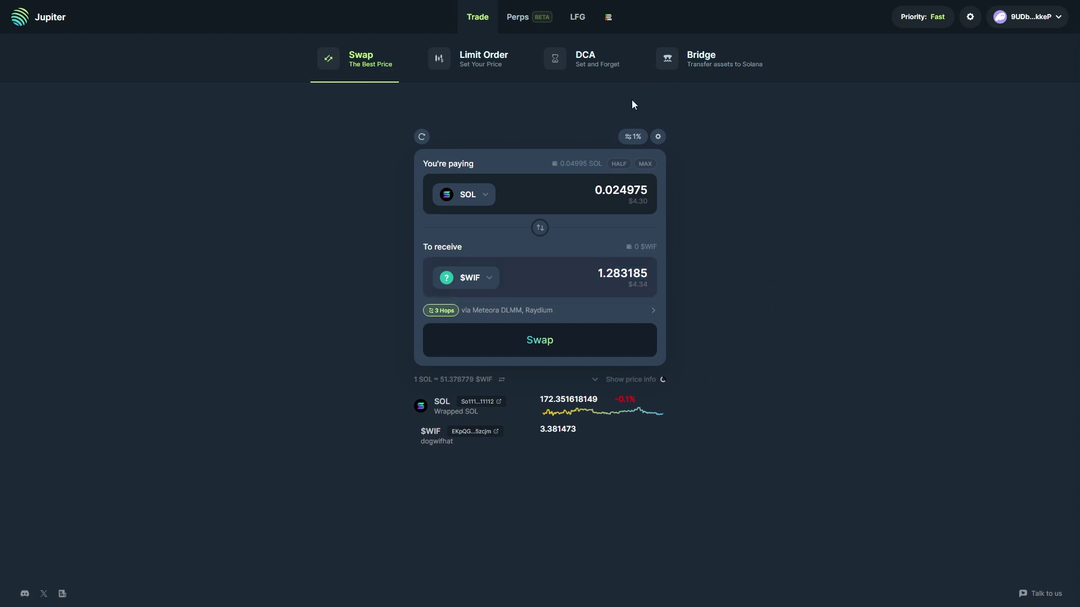
- Save a custom slippage tolerance of 3%
{"action": "left_click", "coordinate": [633, 136]}
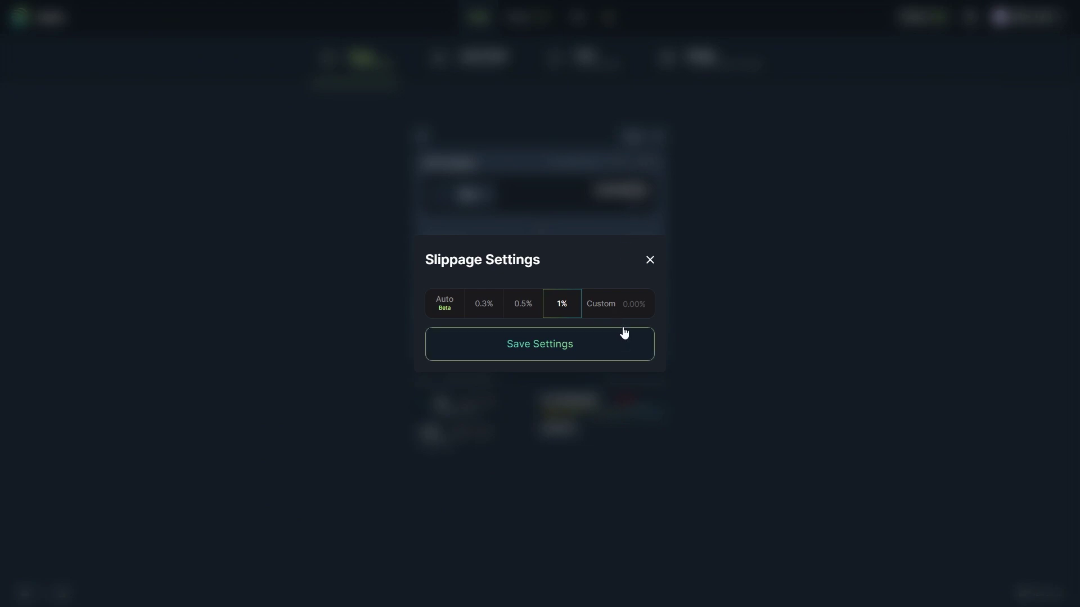
{"action": "left_click", "coordinate": [625, 304]}
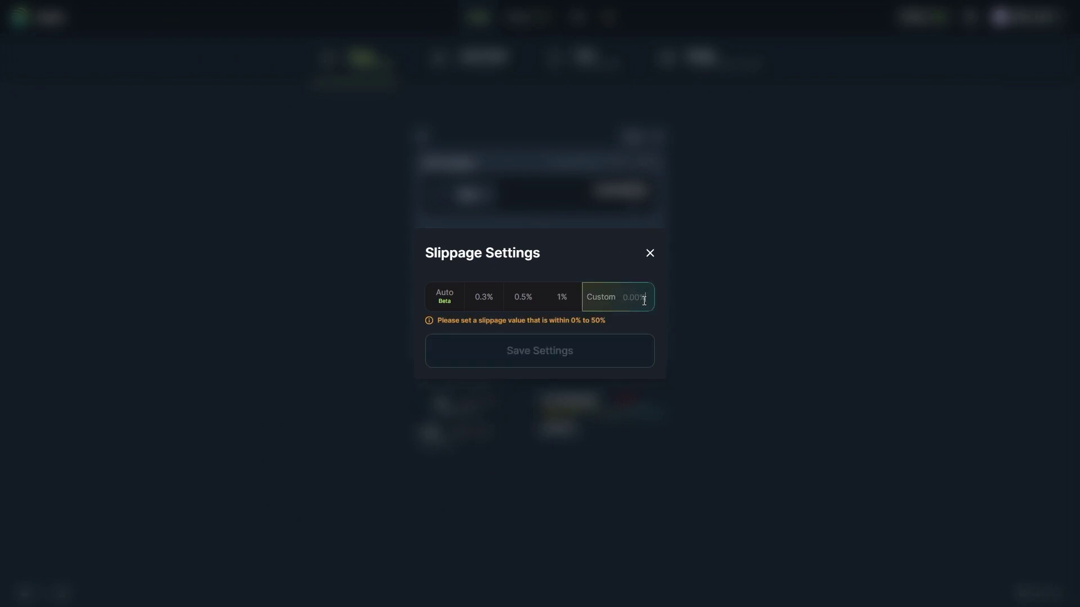
{"action": "type", "text": "3"}
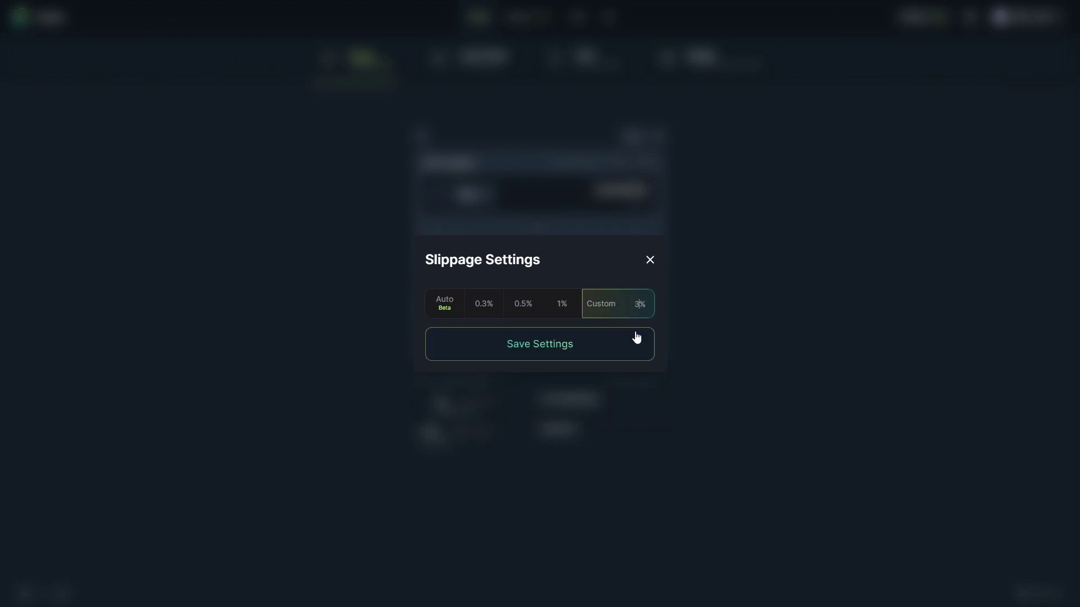
{"action": "left_click", "coordinate": [605, 343]}
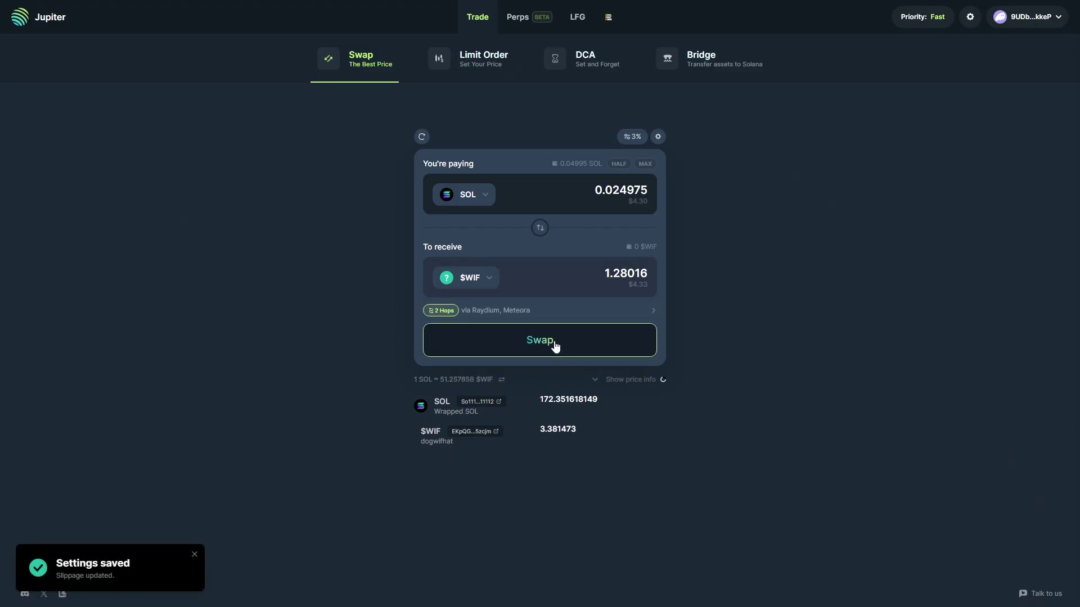
- Submit the swap, approve it in Phantom, and dismiss the Transaction Confirmed notice
{"action": "left_click", "coordinate": [555, 345]}
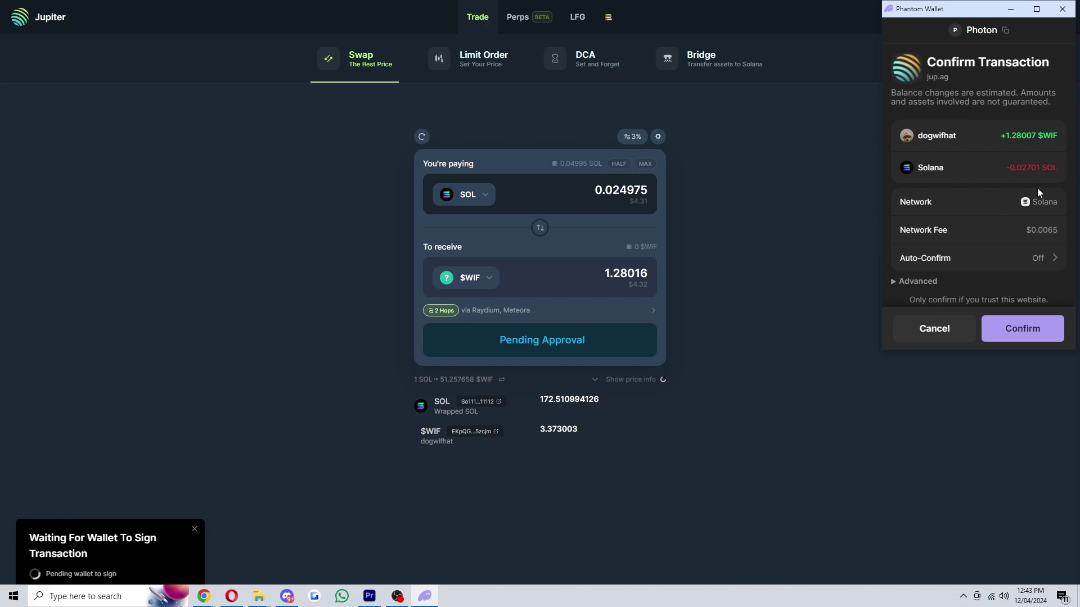
{"action": "left_click", "coordinate": [1033, 332]}
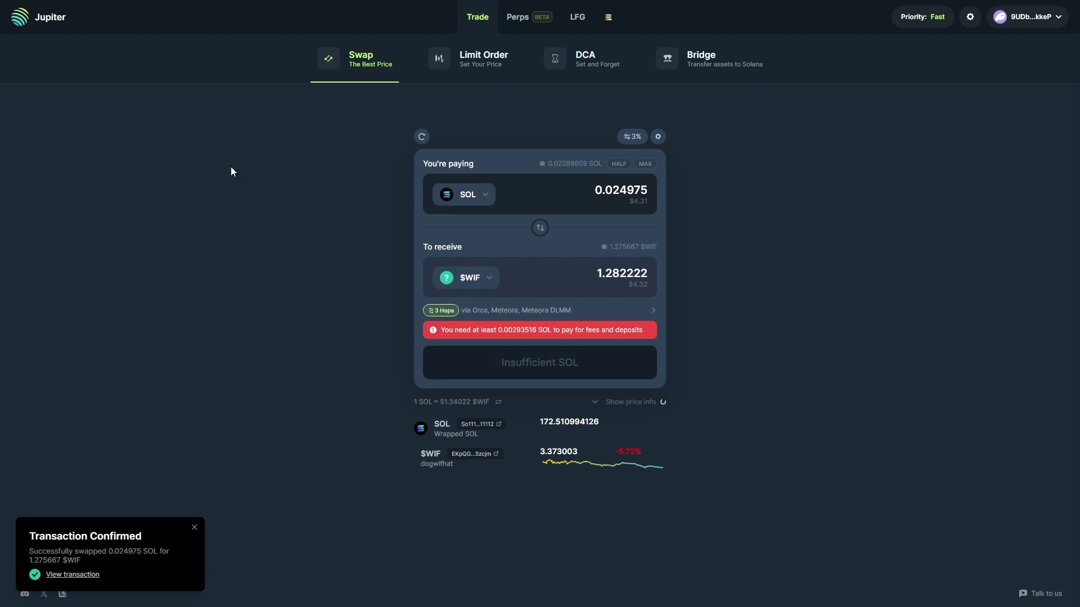
{"action": "left_click", "coordinate": [177, 546]}
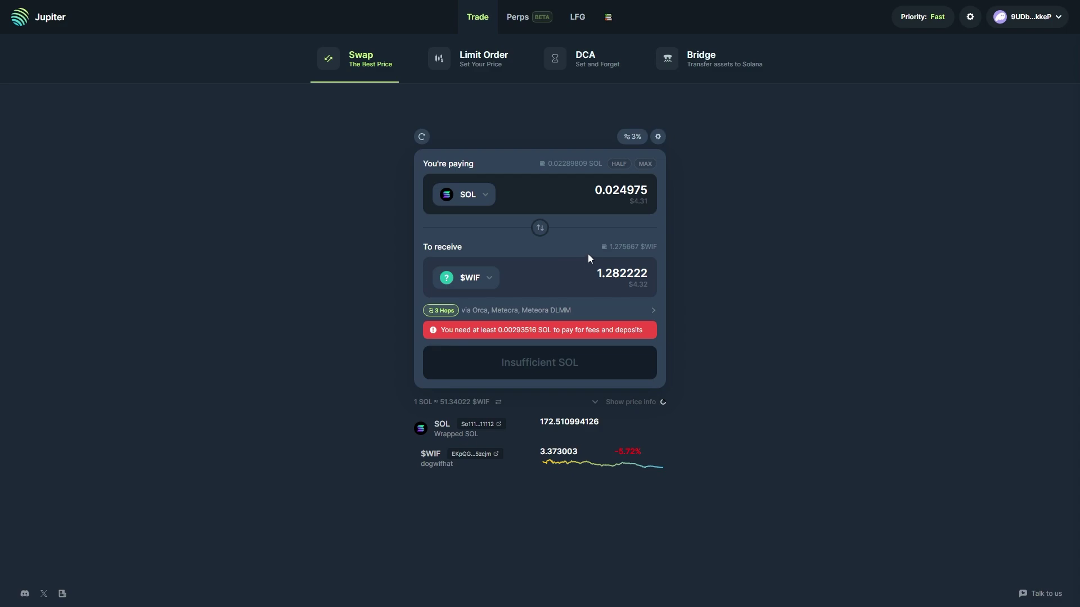